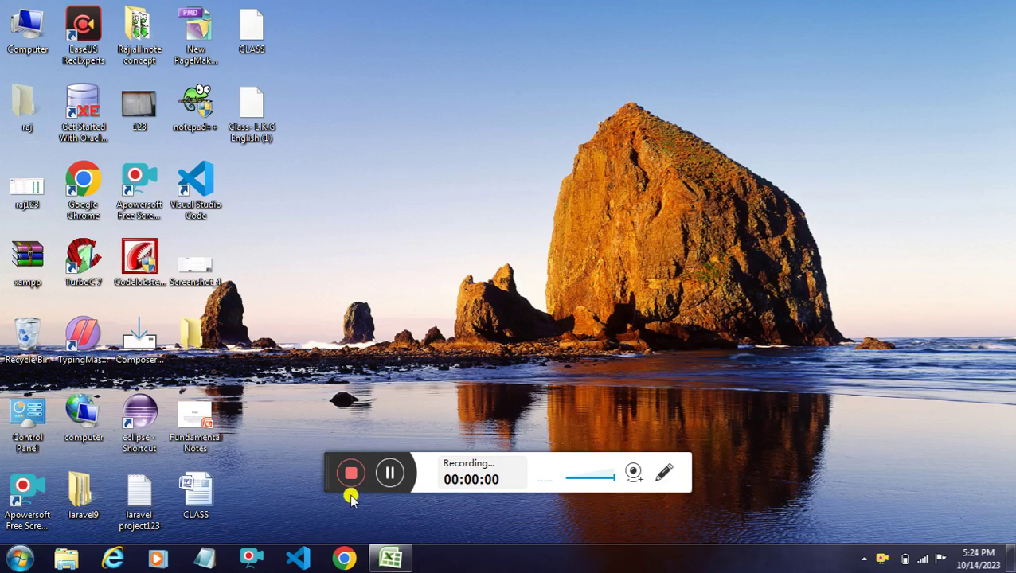
Restore the Book1 Excel window showing the VLOOKUP employee table
click(480, 526)
click(390, 559)
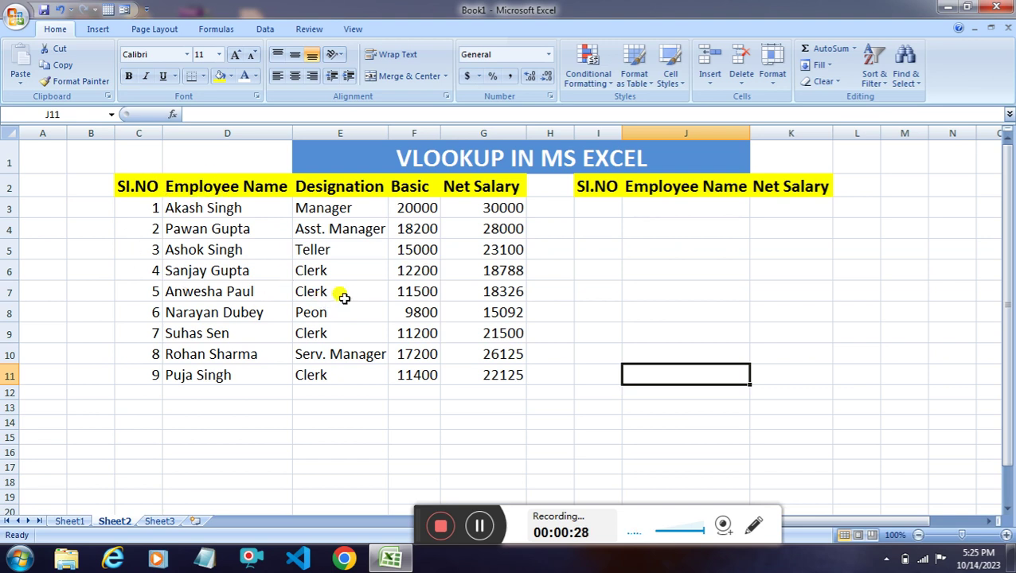
click(140, 208)
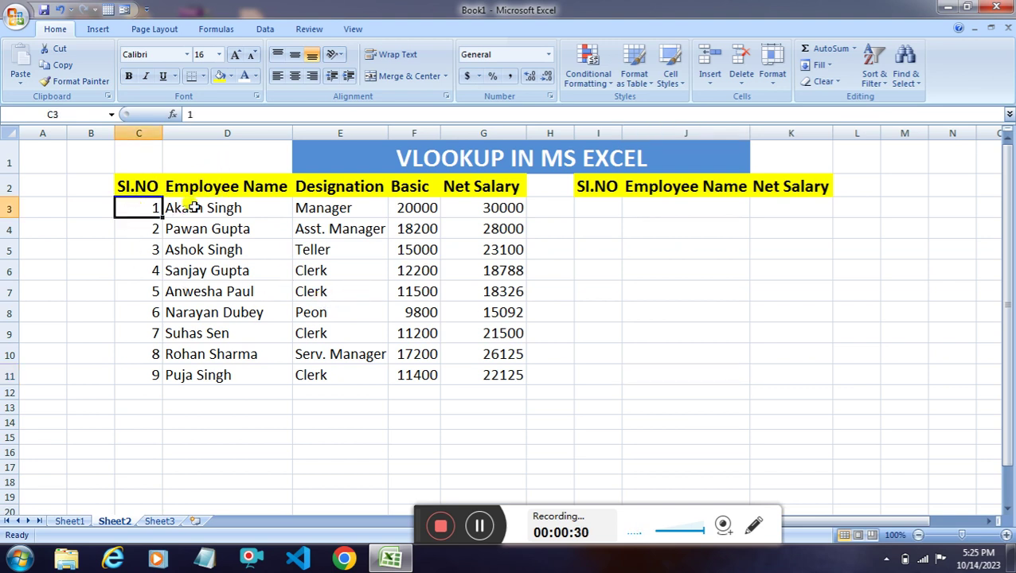
click(193, 207)
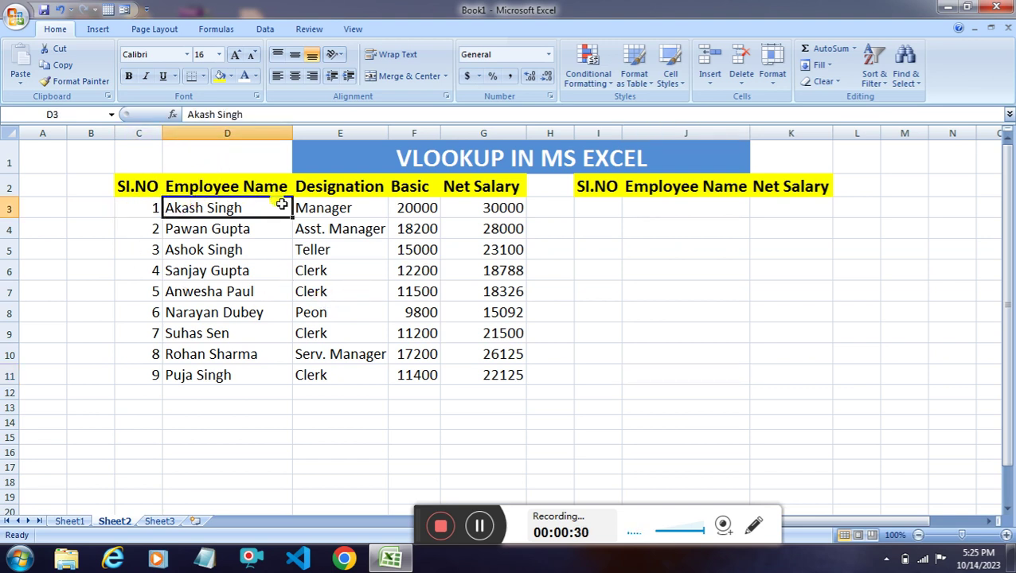
click(329, 210)
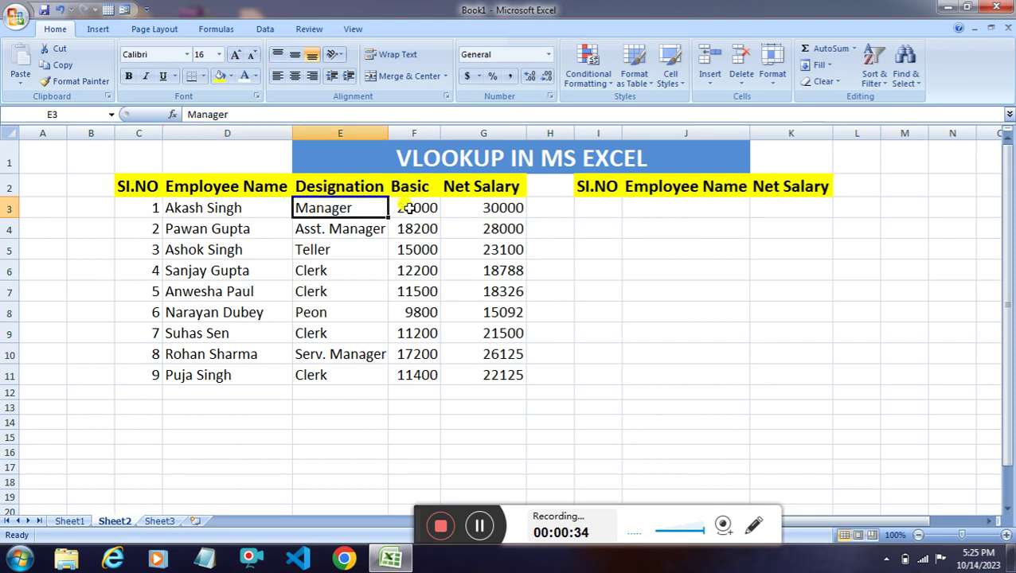
click(420, 208)
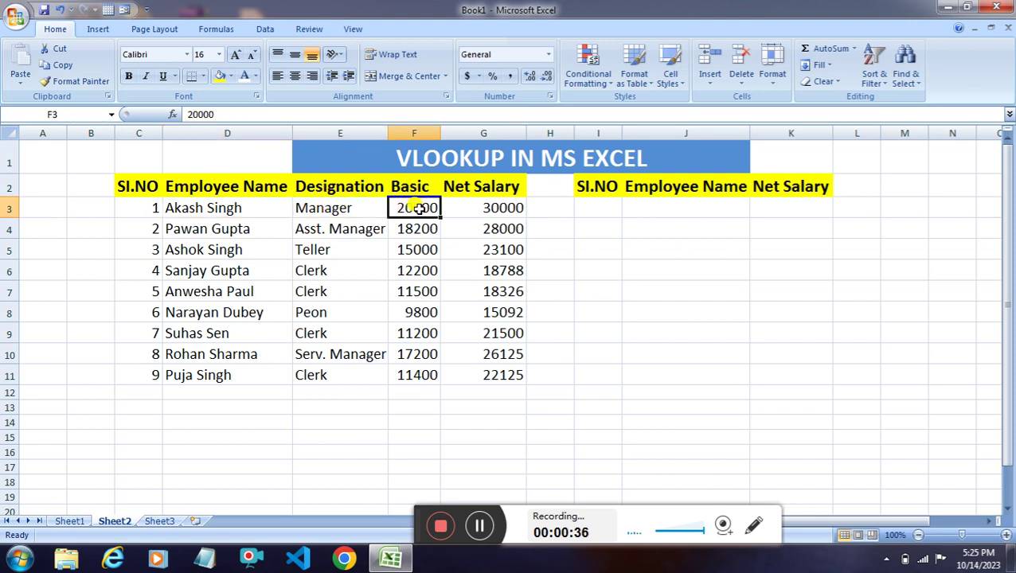
click(493, 210)
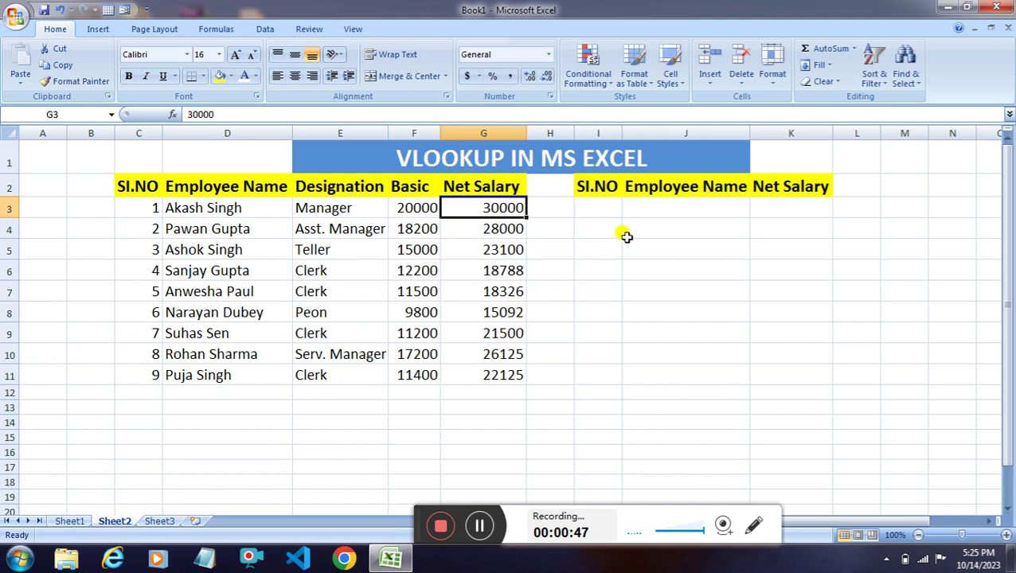
click(610, 208)
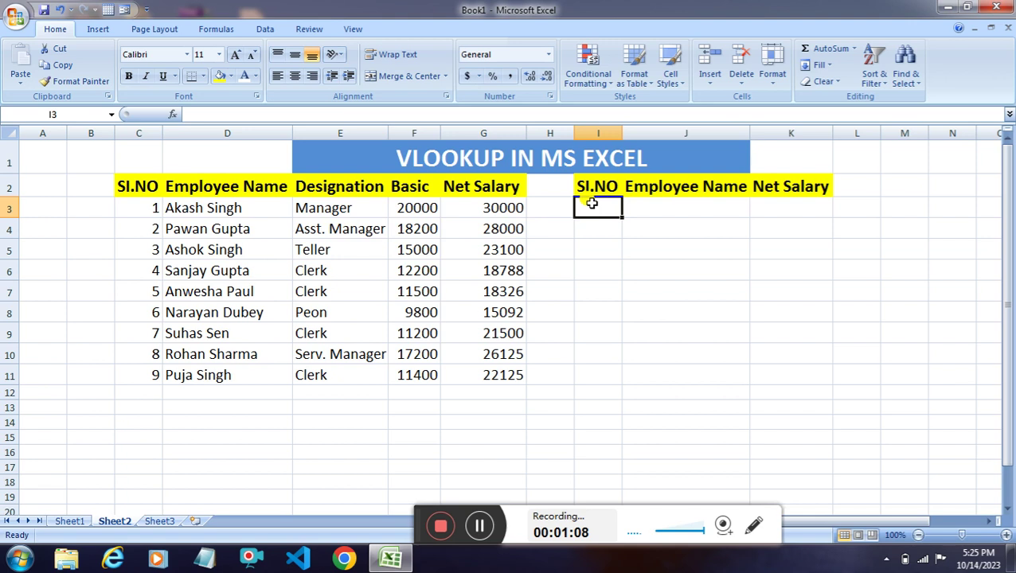
text(6)
Give the SI.NO 6 in I3 a 16-point font, then begin =VLOOKUP in J3
click(575, 208)
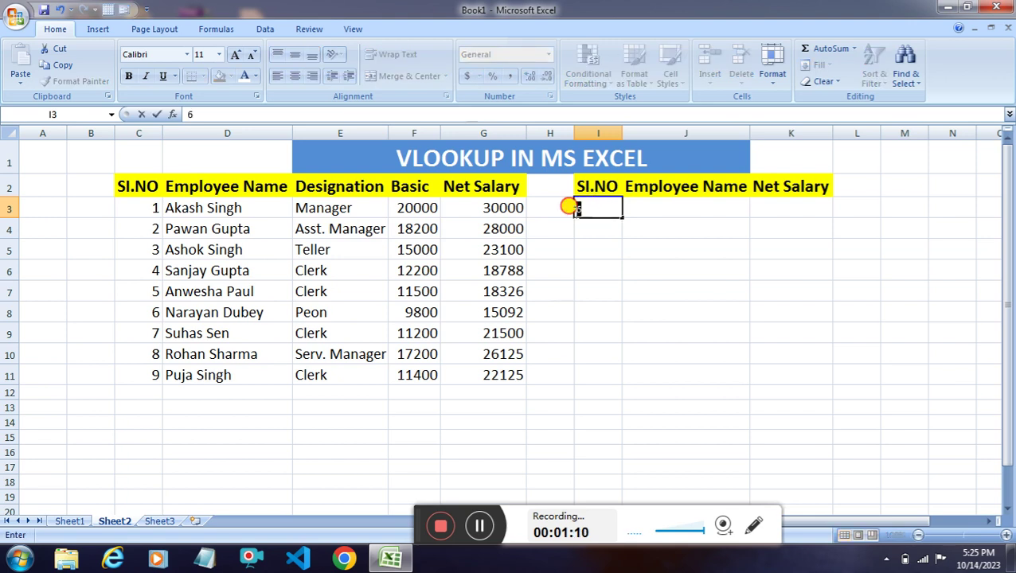
click(219, 54)
click(200, 148)
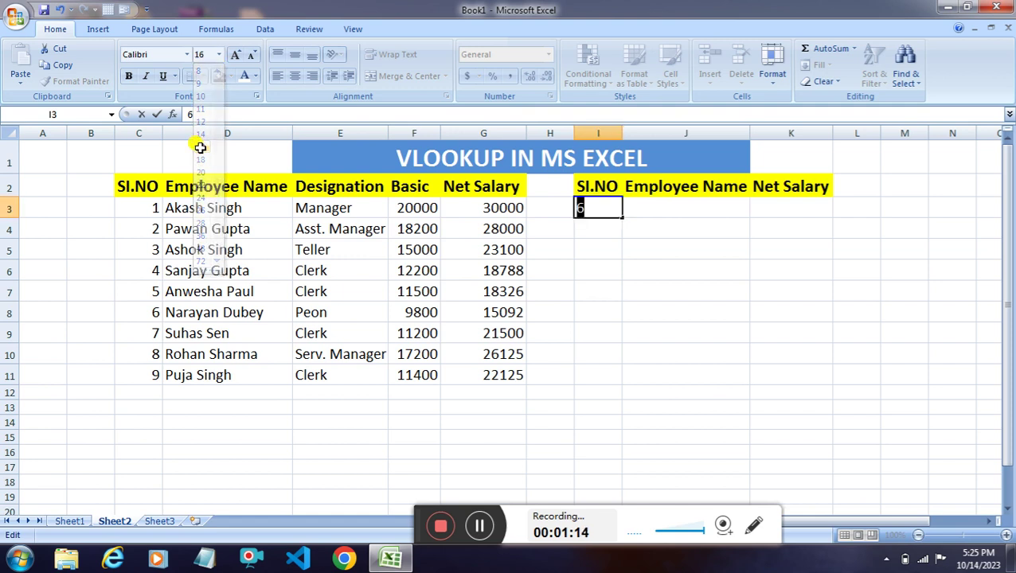
click(660, 203)
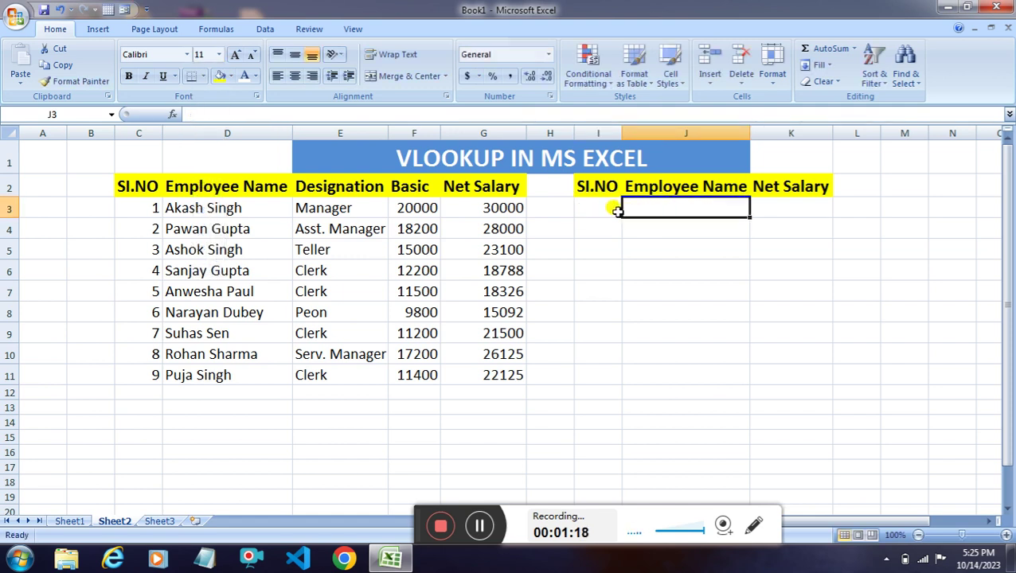
click(773, 209)
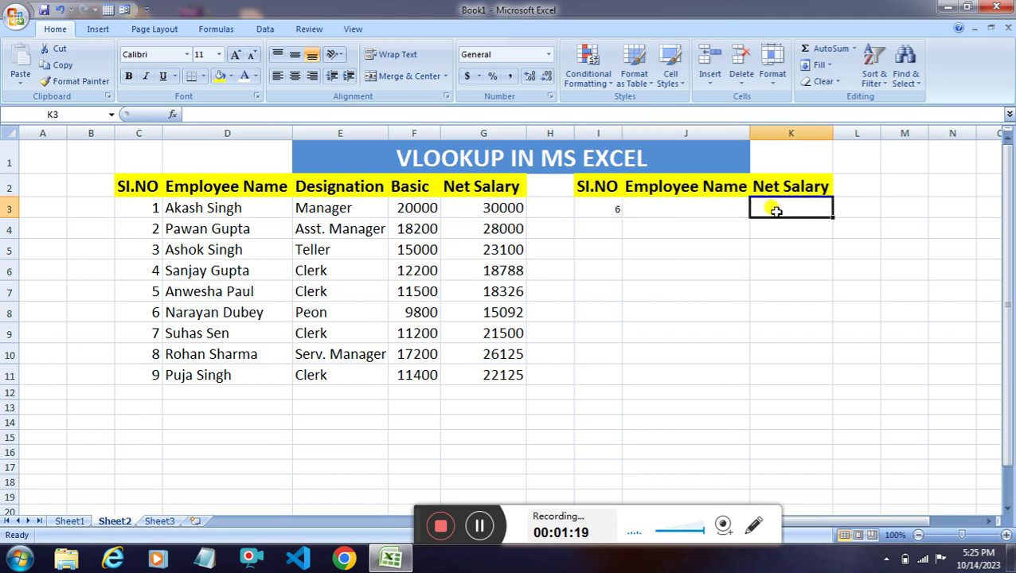
click(609, 209)
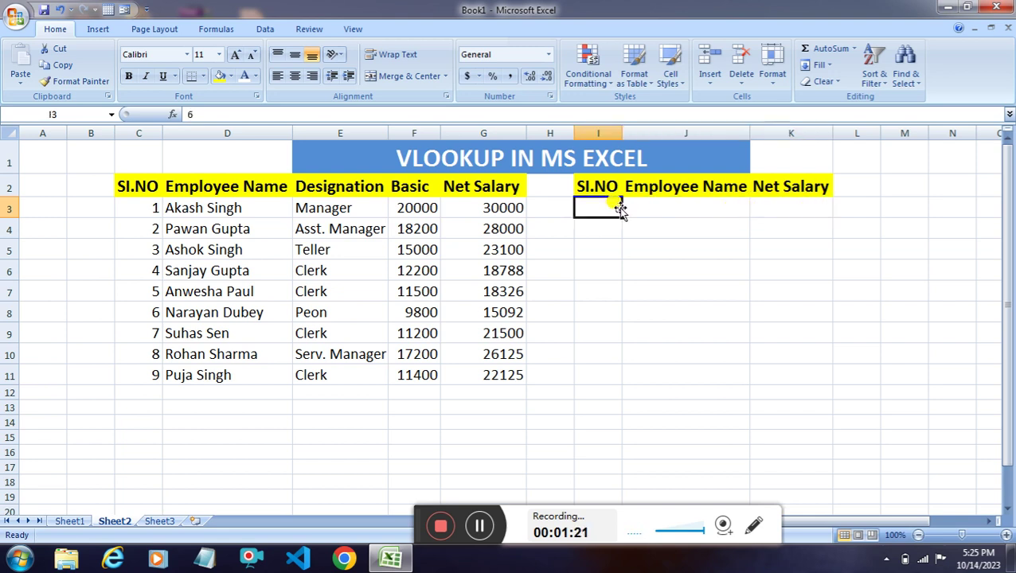
click(218, 54)
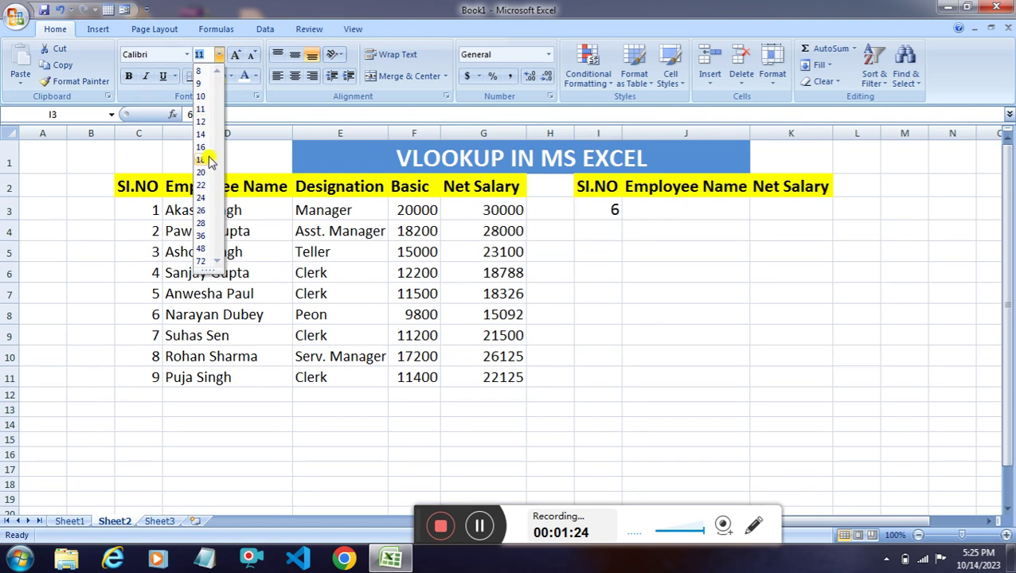
key(Escape)
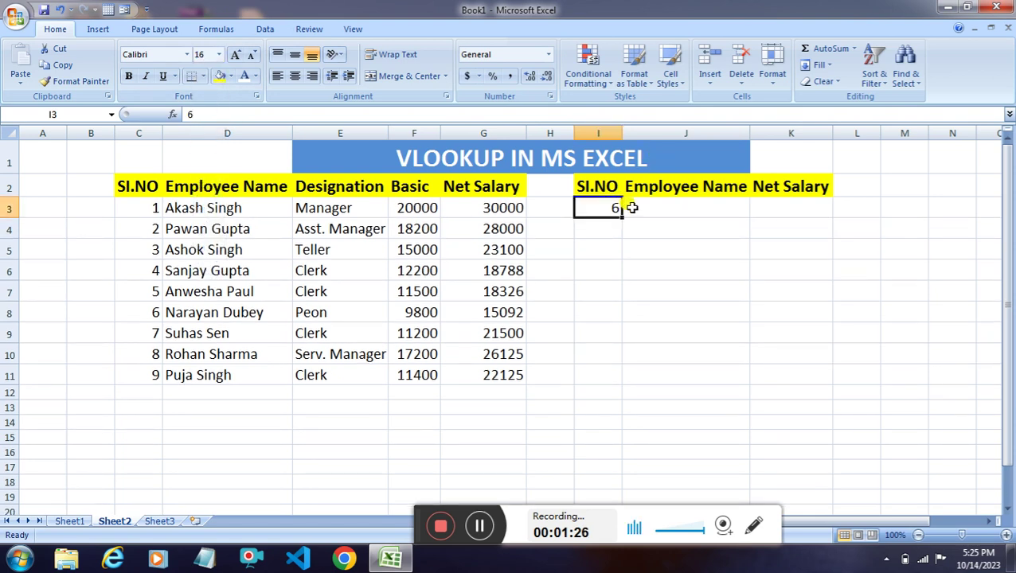
click(650, 210)
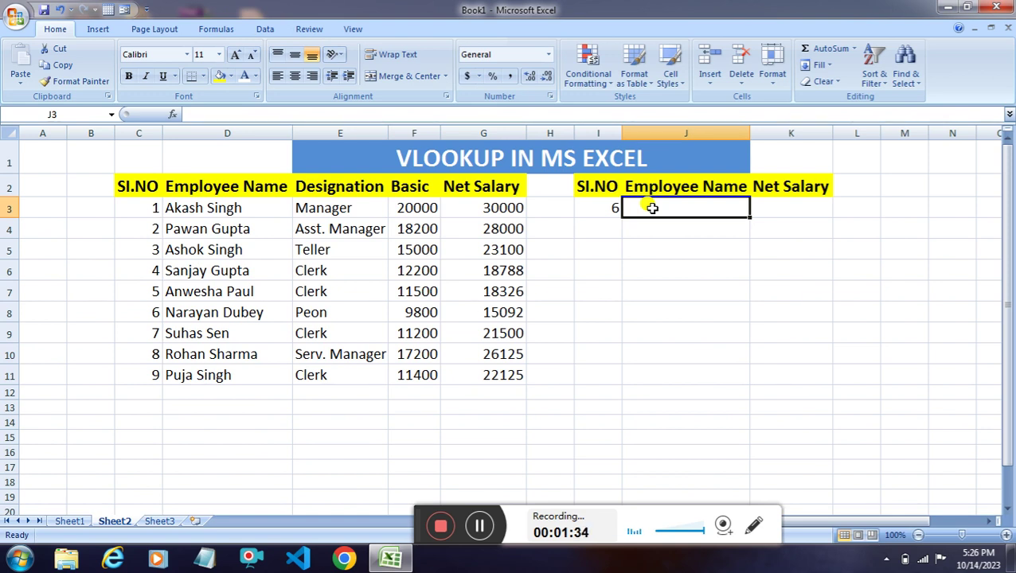
text(=)
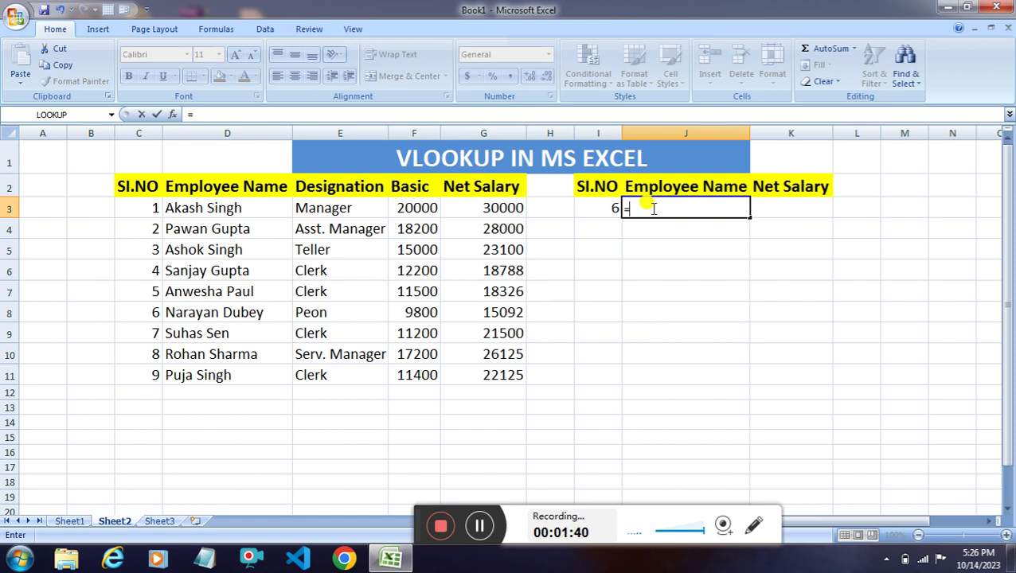
text(VLOOKUP)
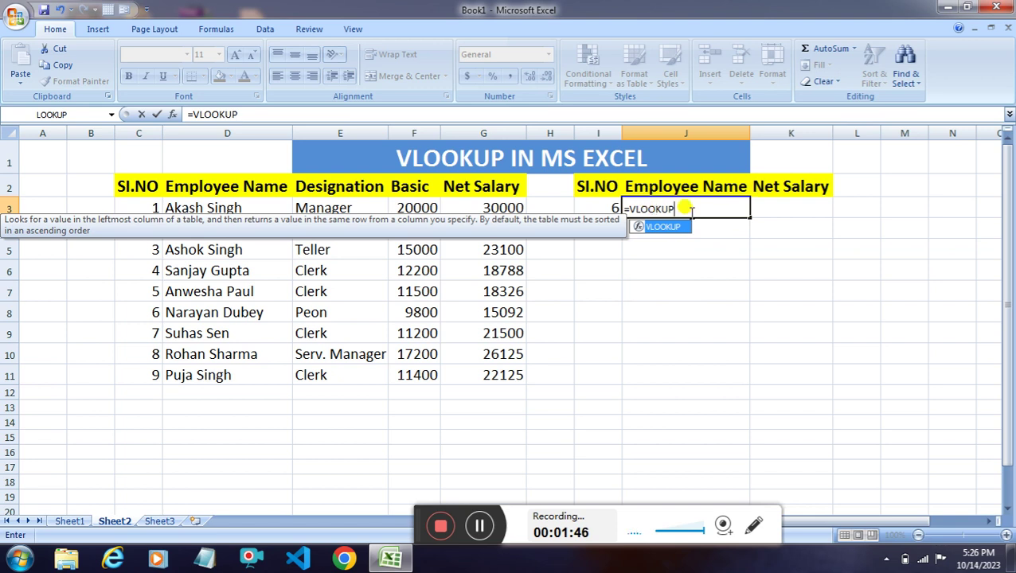
Build J3's formula as =VLOOKUP(I3, with the employee table C2:G11 as table array
text(()
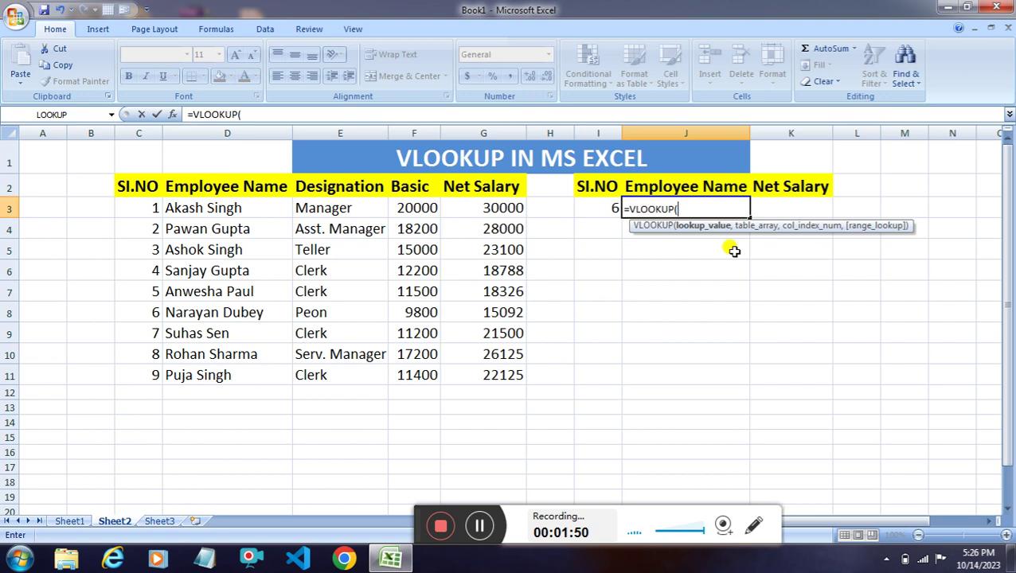
click(612, 208)
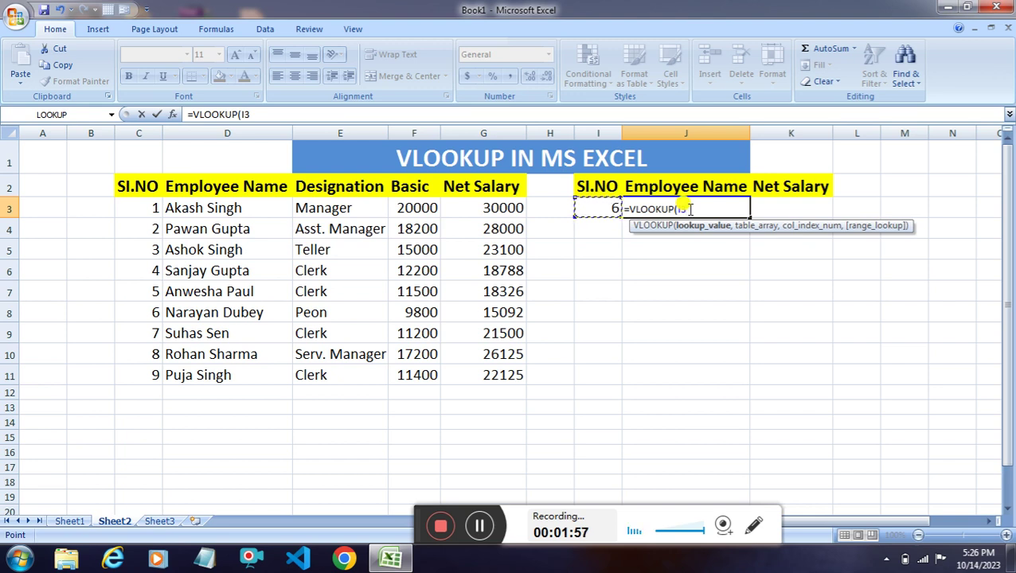
text(,)
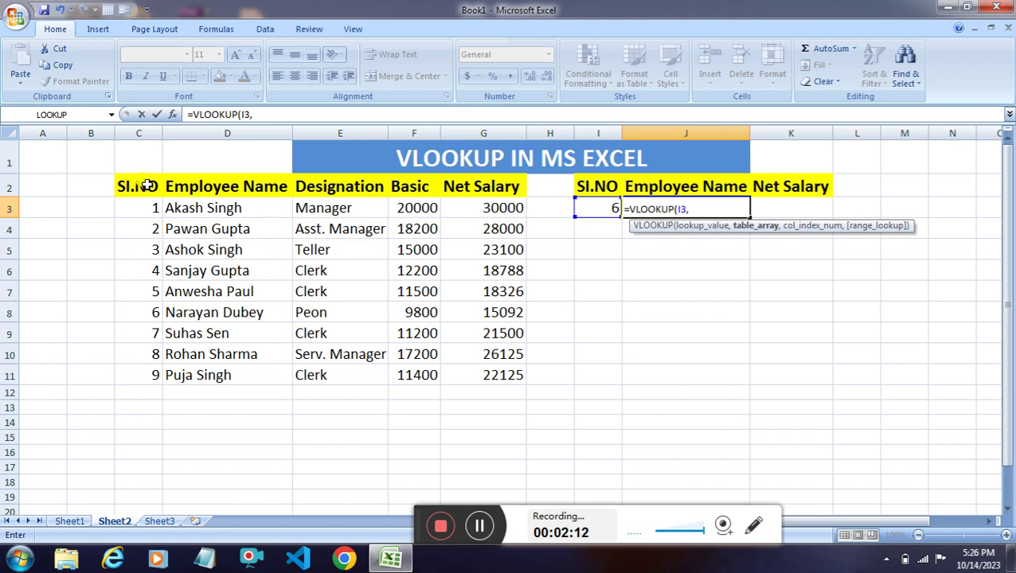
drag(146, 182, 524, 377)
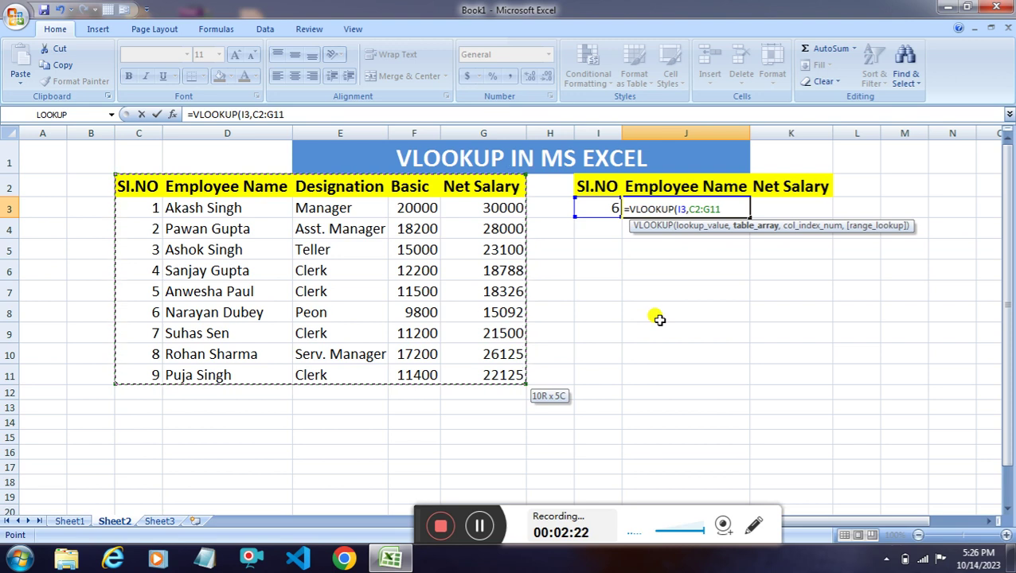
Complete J3 as =VLOOKUP(I3,$C$2:$G$11,2,0) to return employee 6's name
key(F4)
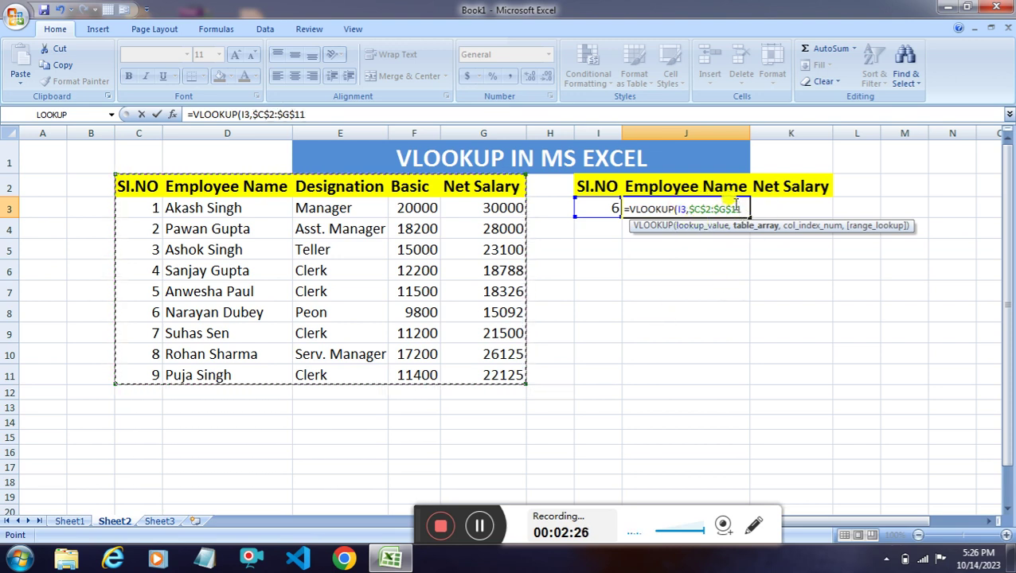
text(,2)
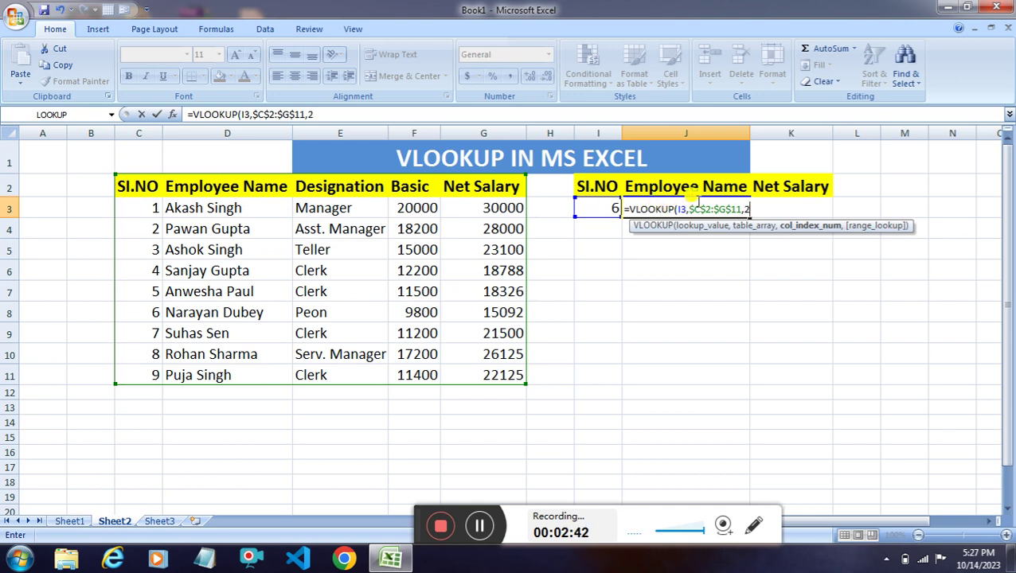
text(,)
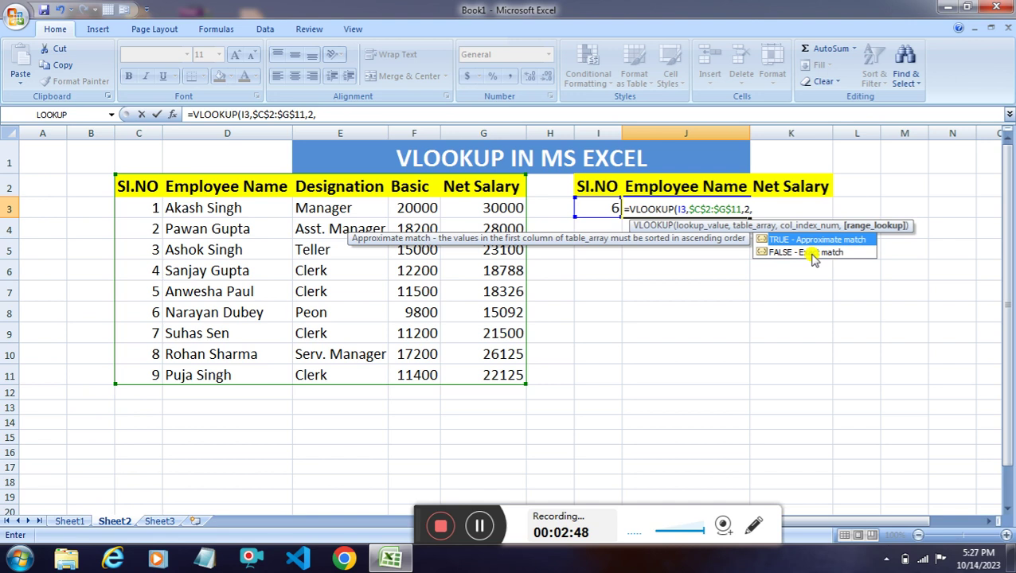
text(0)
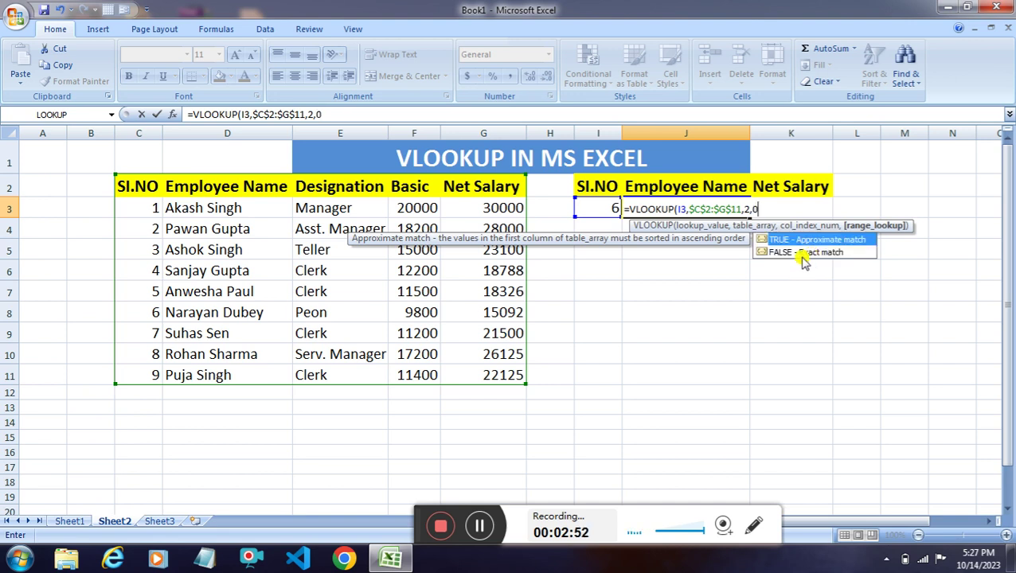
text())
key(Return)
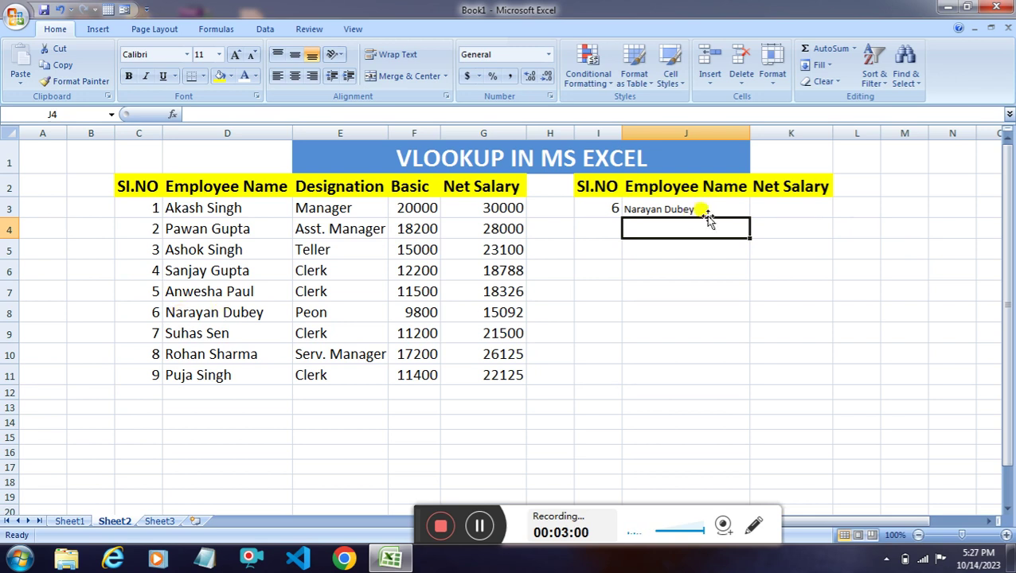
click(681, 208)
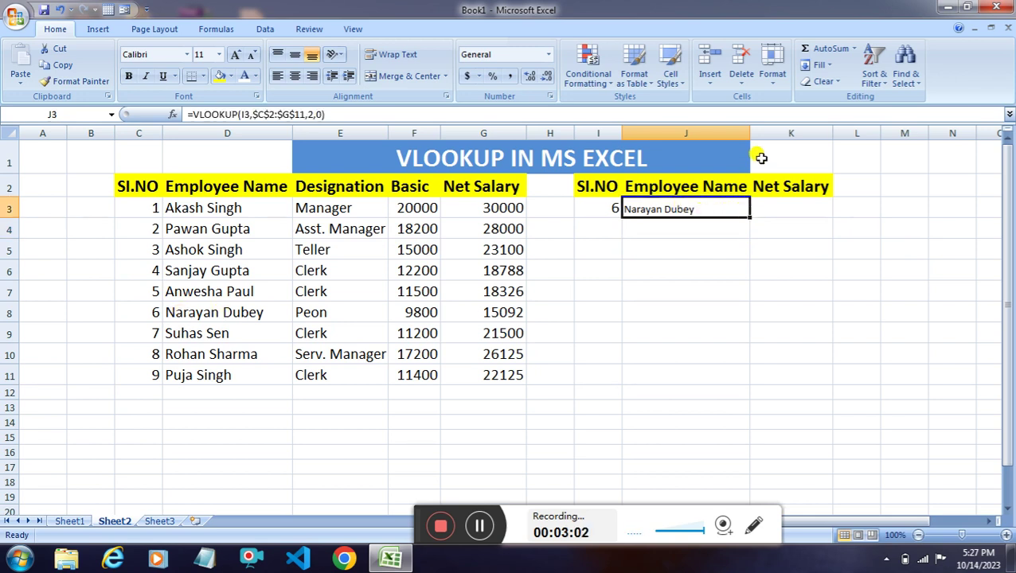
Widen the Employee Name and Net Salary columns J and K
drag(750, 133, 753, 134)
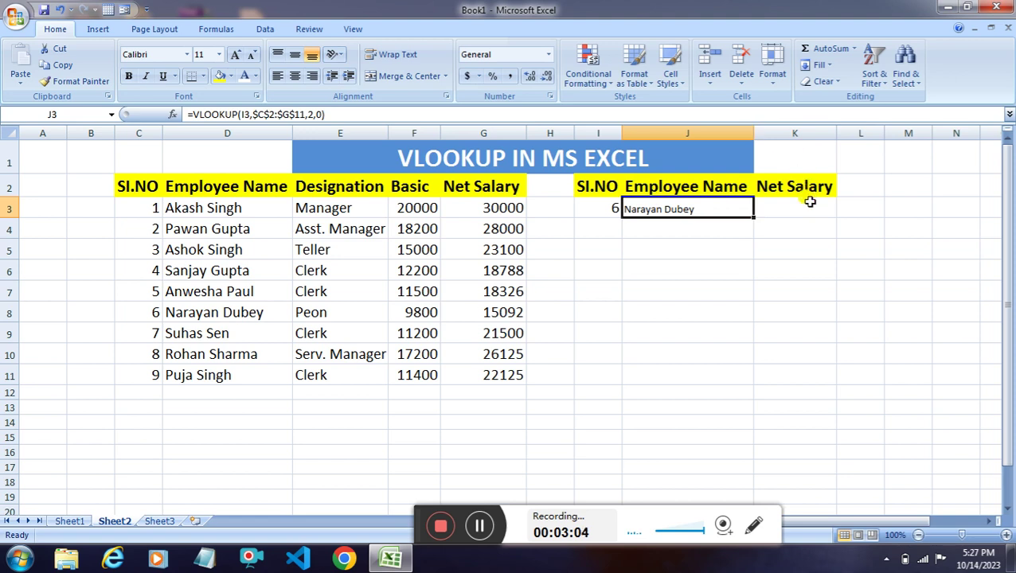
click(798, 207)
drag(838, 136, 937, 142)
Start K3's formula as =VLOOKUP(I3,$C$2:$G$11, using the absolute table range
double_click(792, 207)
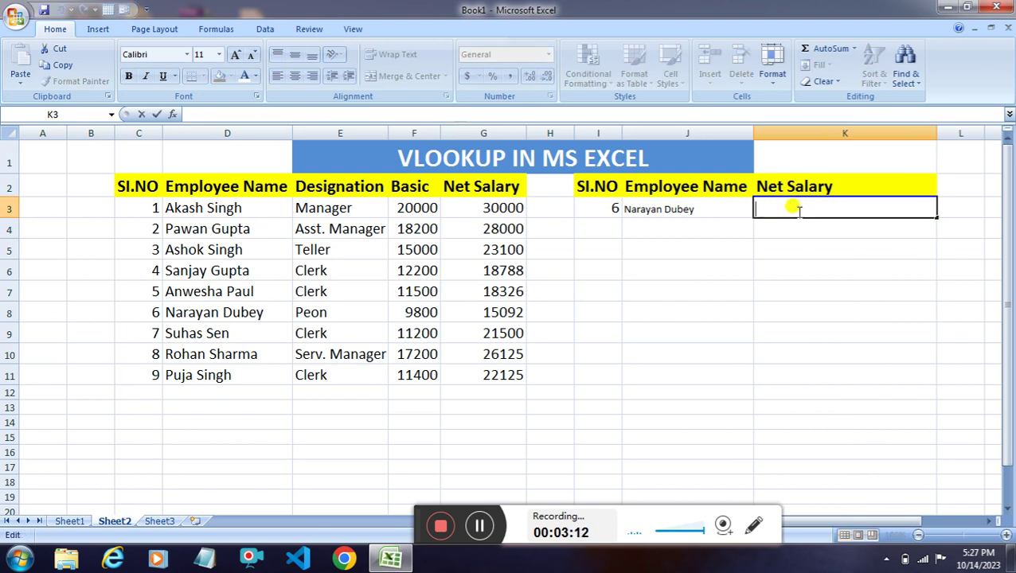
text(=)
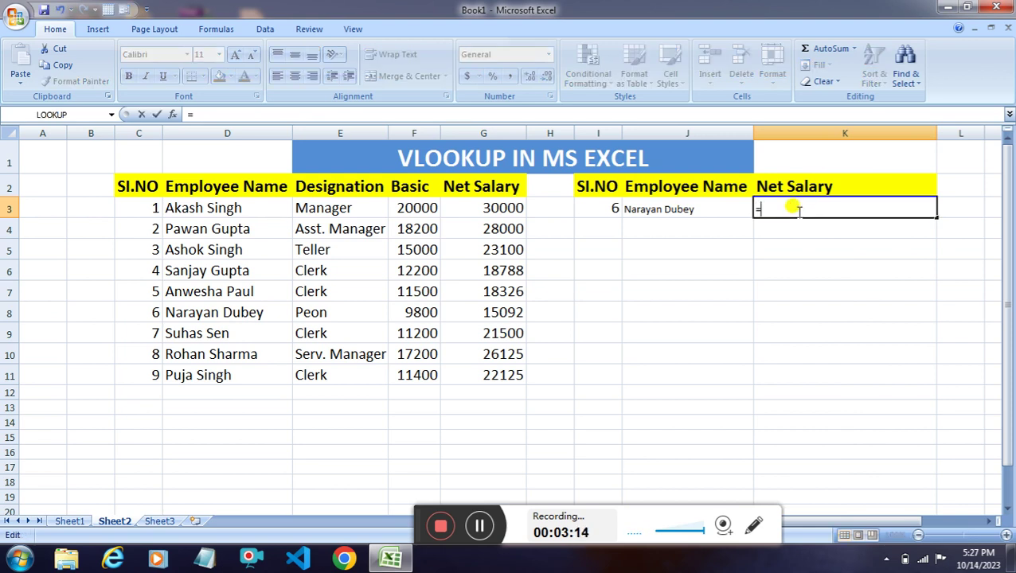
text(V)
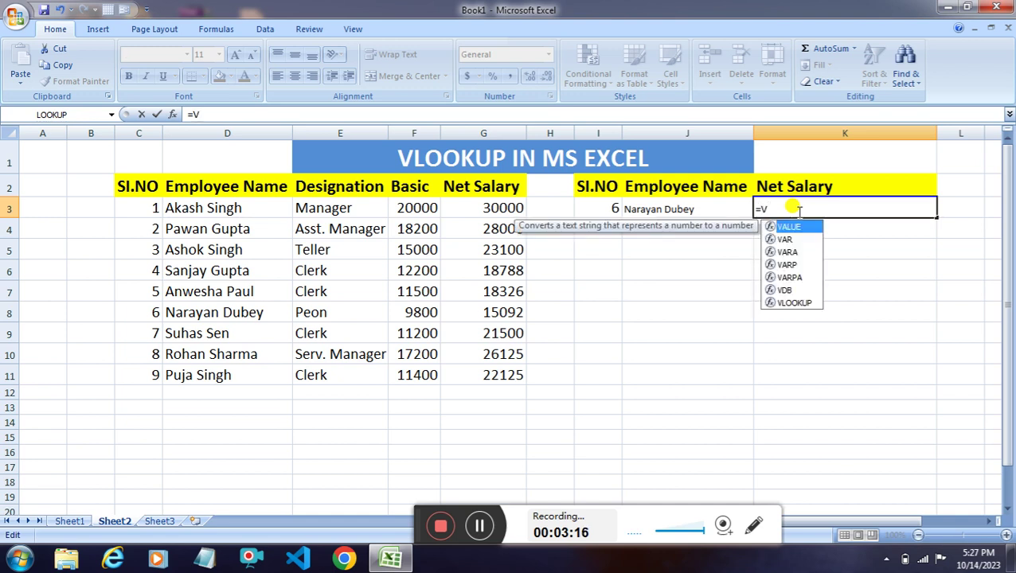
text(LOOKUP)
text(()
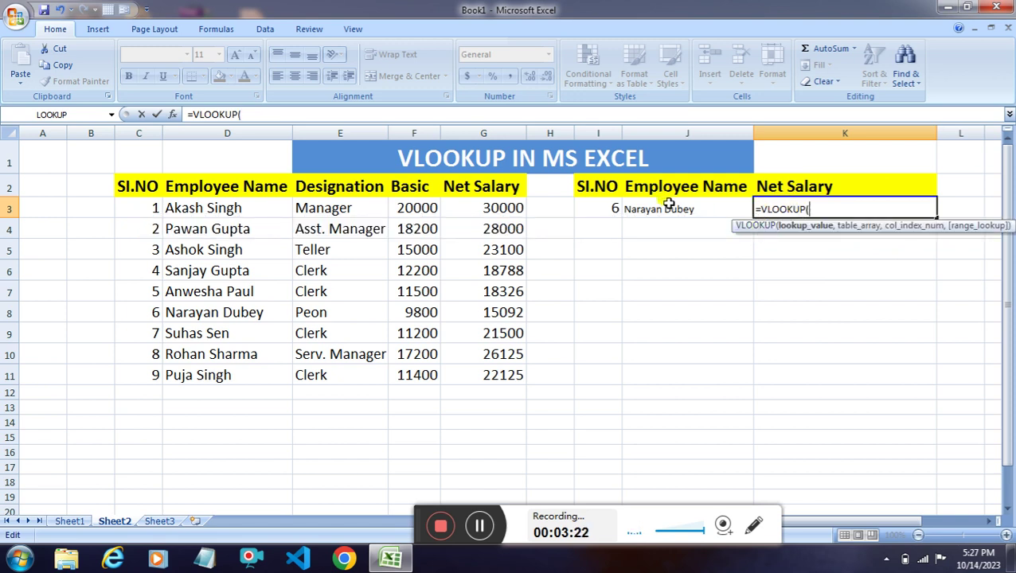
click(605, 209)
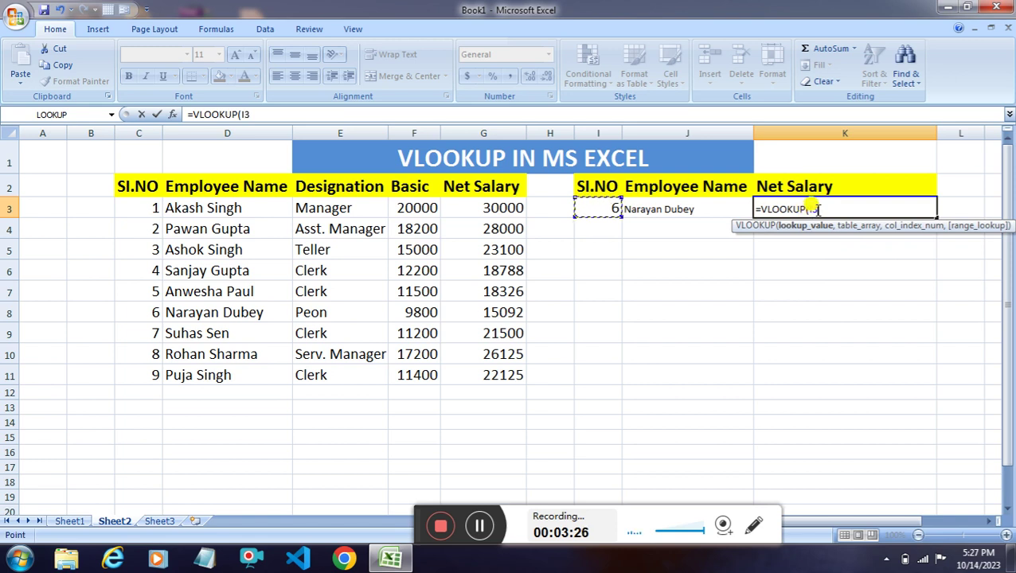
text(,)
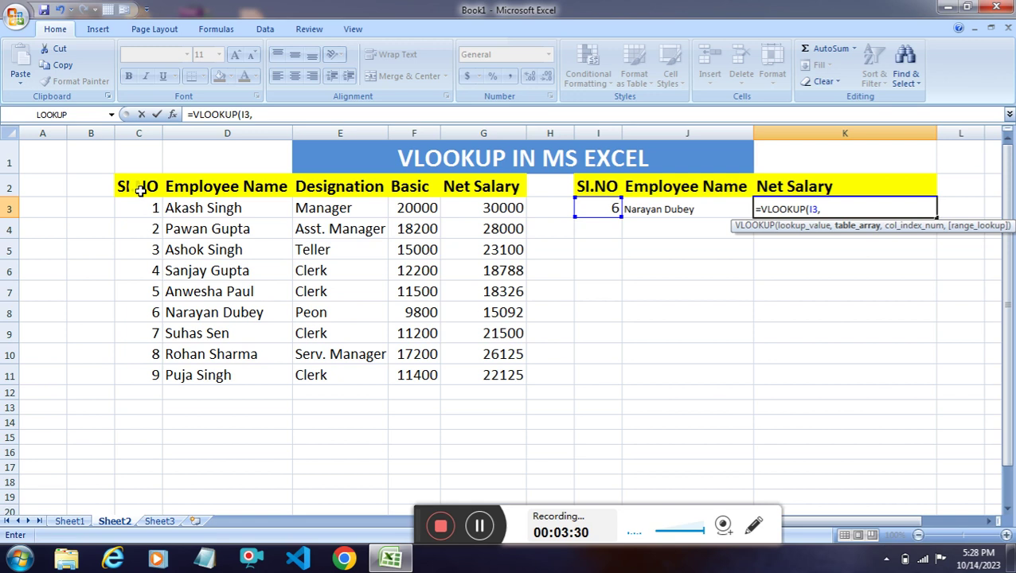
drag(139, 189, 507, 380)
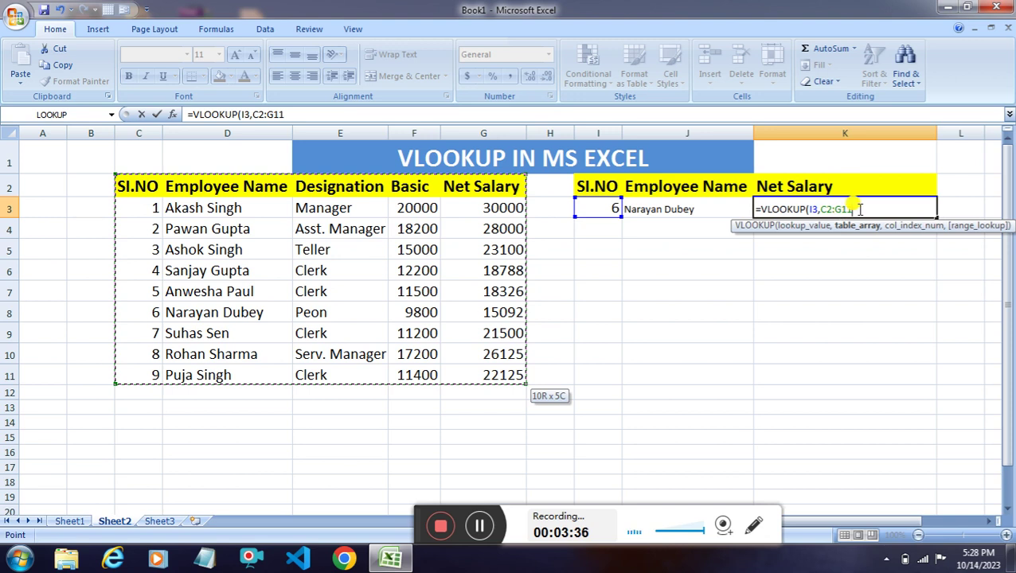
key(F4)
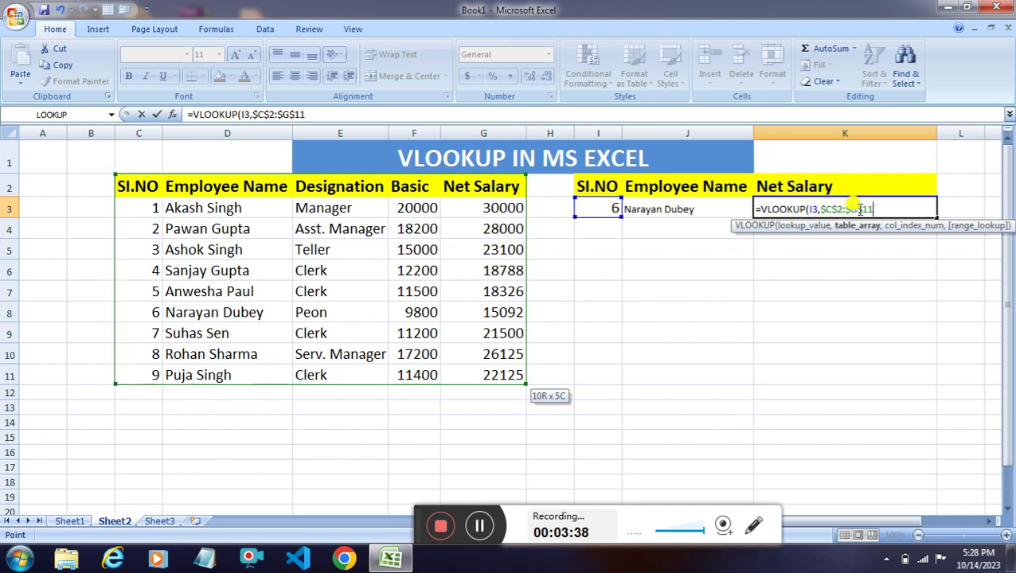
click(882, 210)
Finish K3 as =VLOOKUP(I3,$C$2:$G$11,5,0) to return Net Salary 15092
text(,)
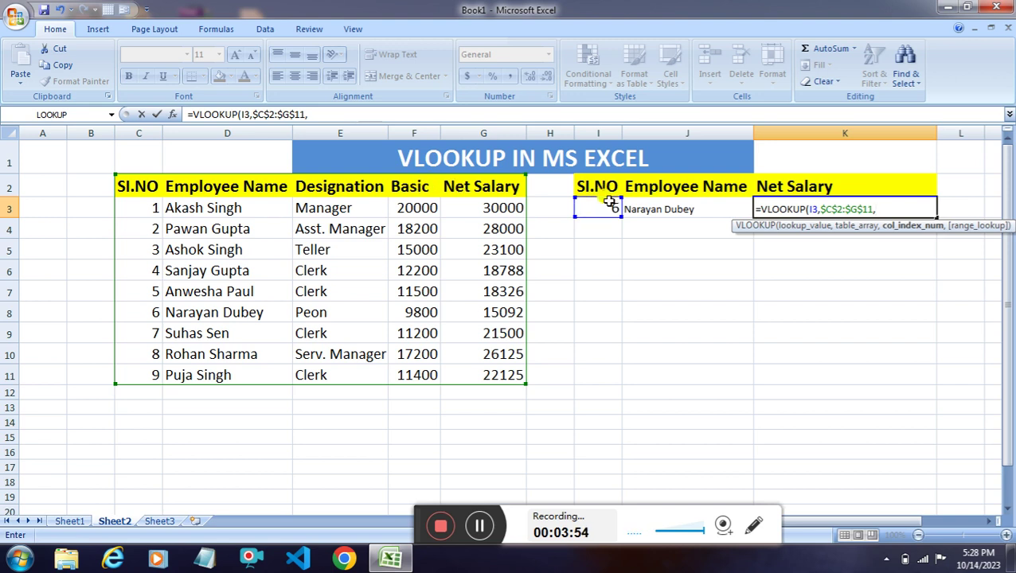
text(5,0)
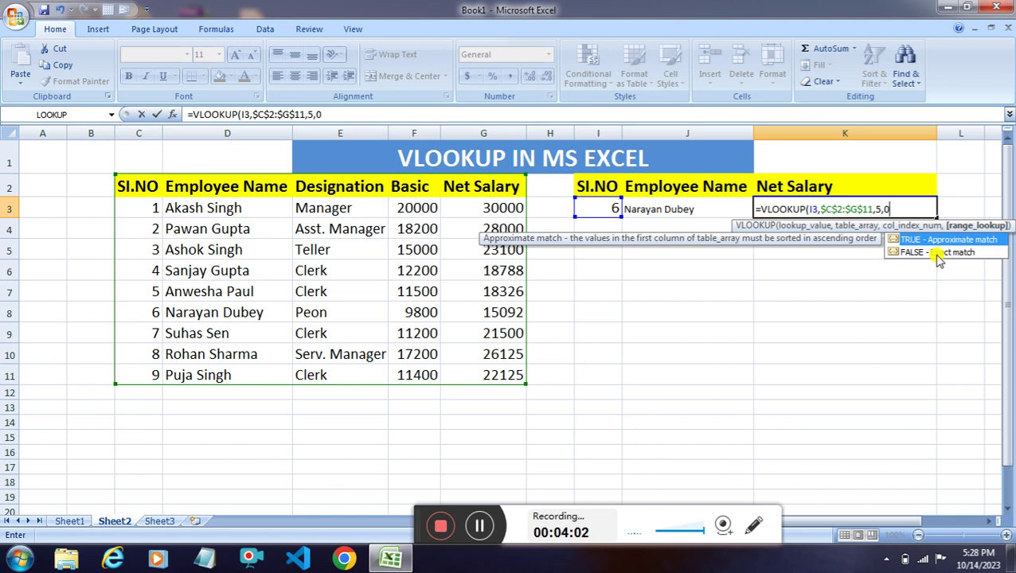
text())
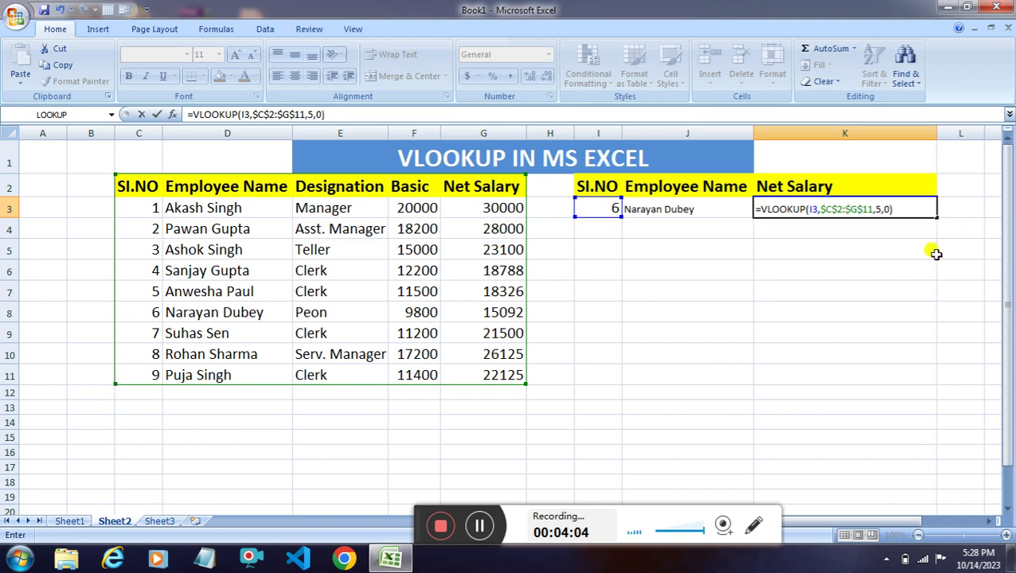
key(Return)
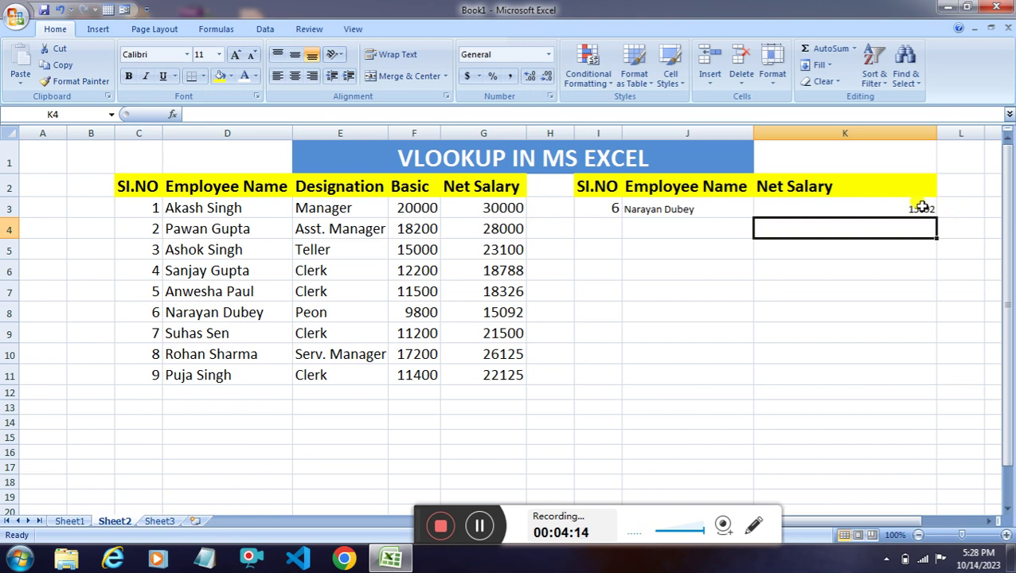
Set the I3:K3 SI.NO, name and salary results to 16-point font
click(647, 210)
click(609, 207)
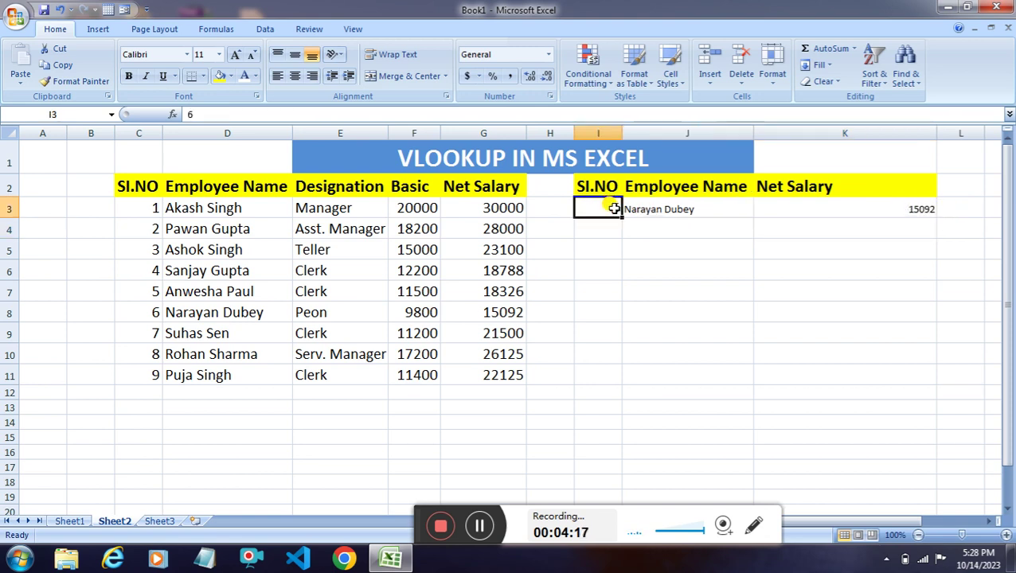
shift+click(912, 209)
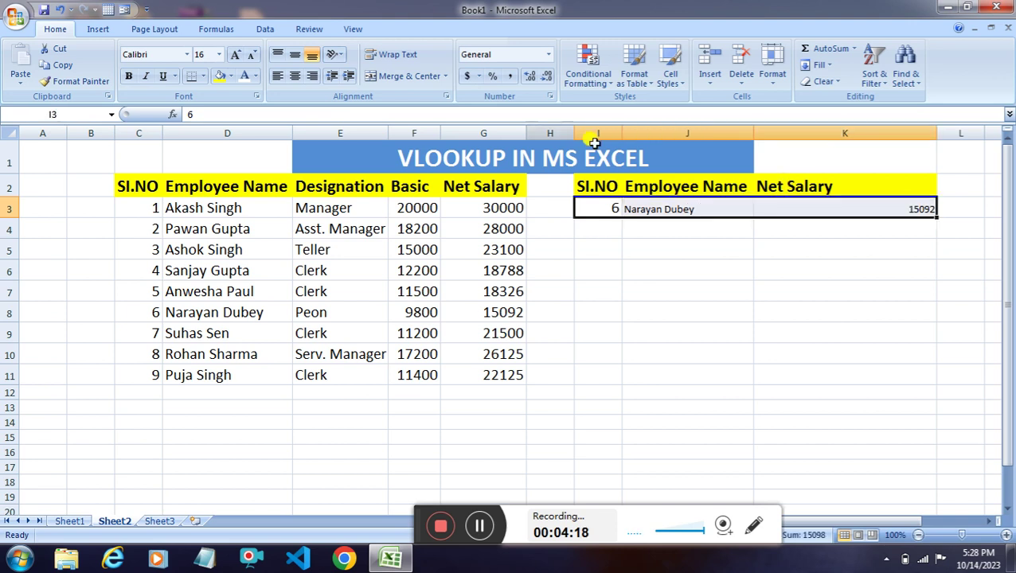
click(220, 55)
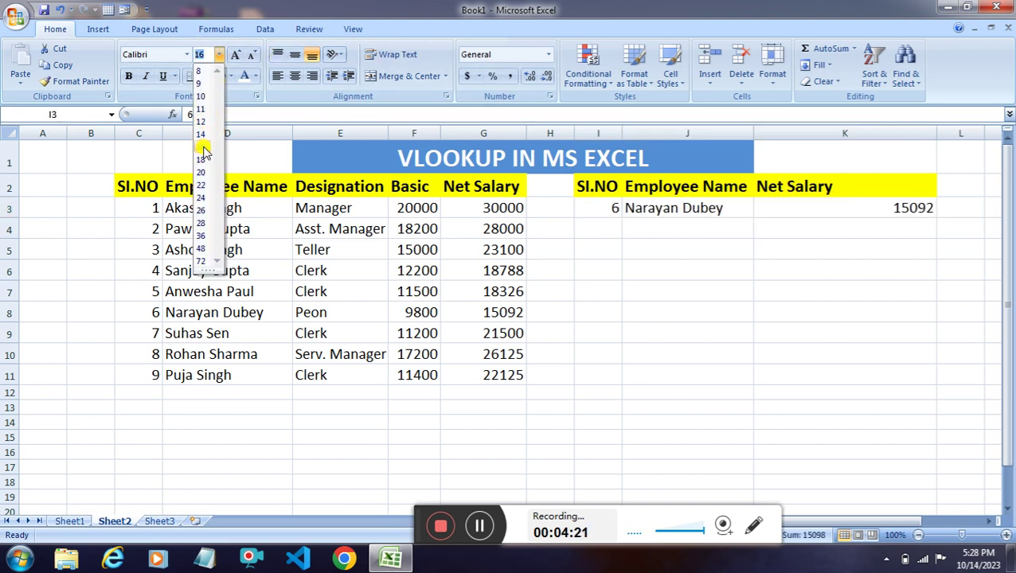
click(691, 209)
click(769, 226)
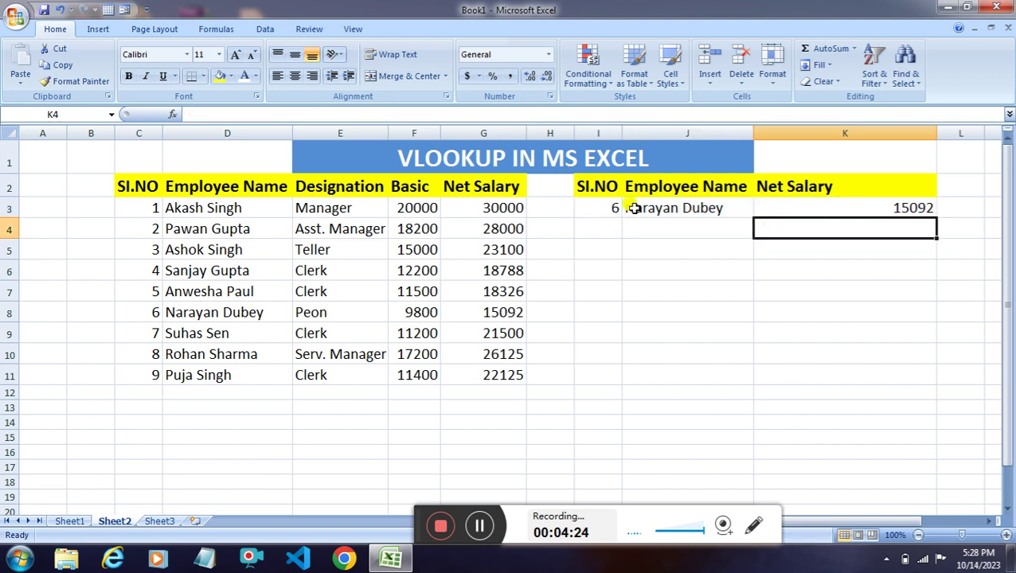
click(675, 213)
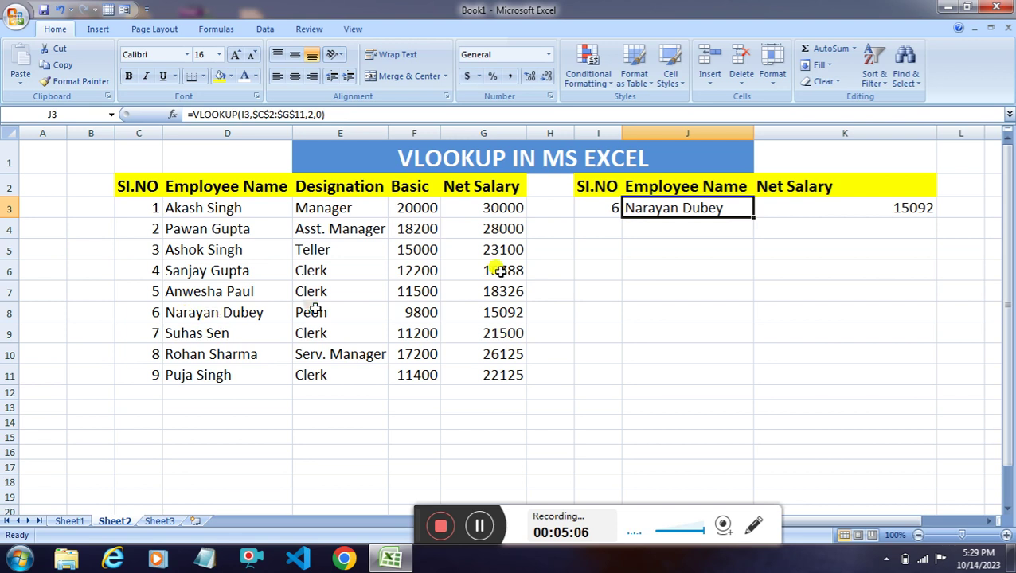
click(787, 207)
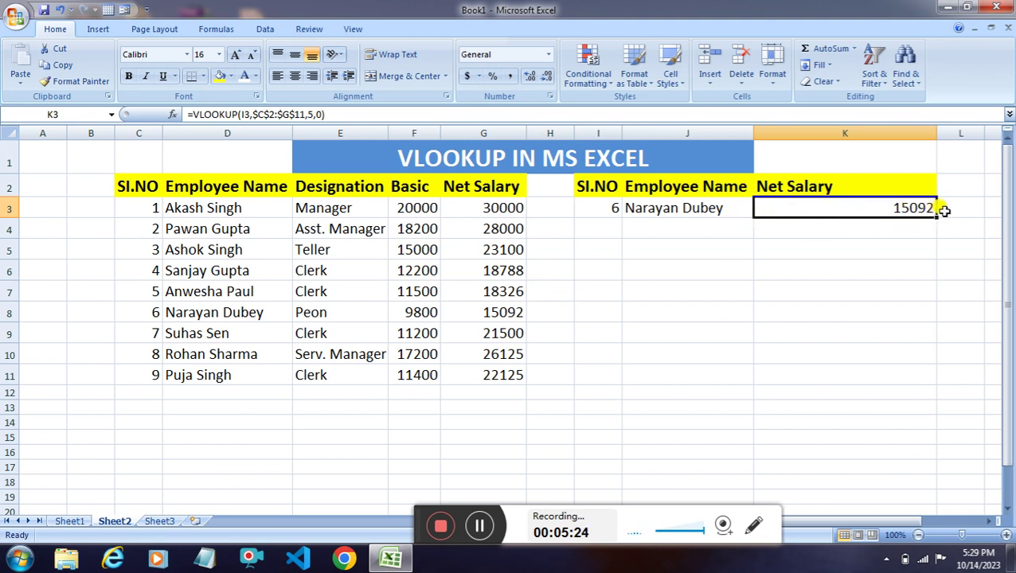
click(744, 292)
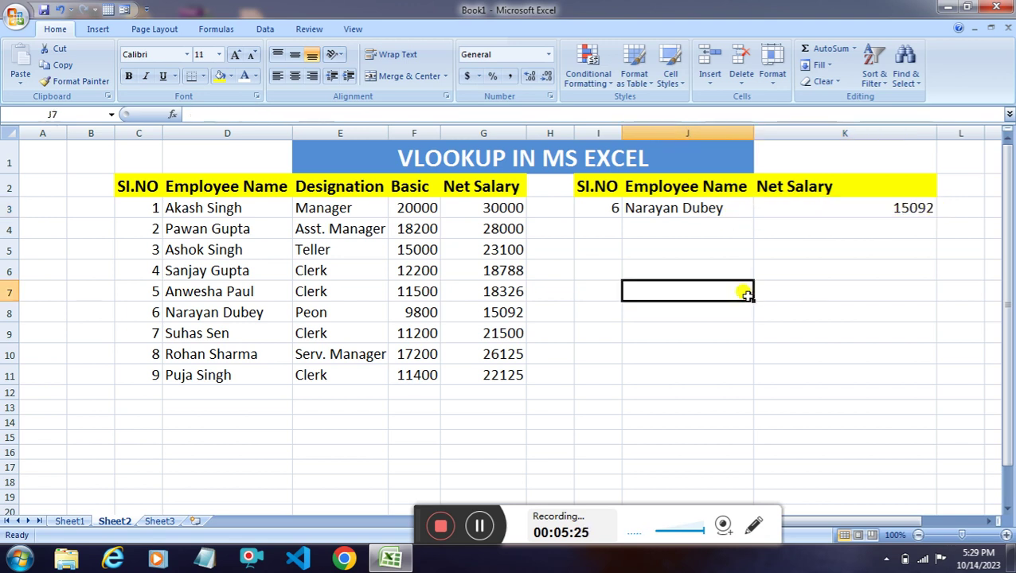
click(674, 210)
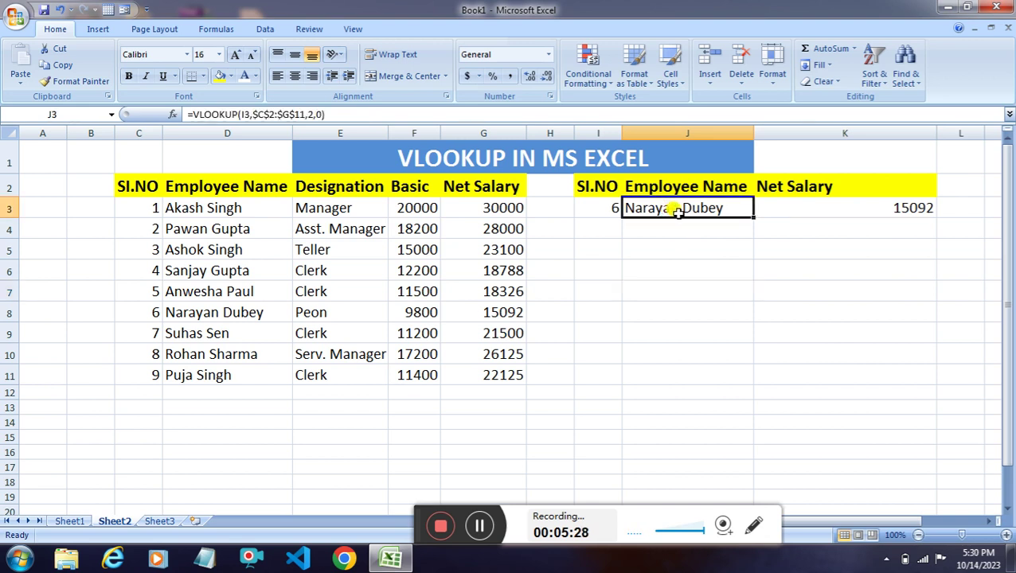